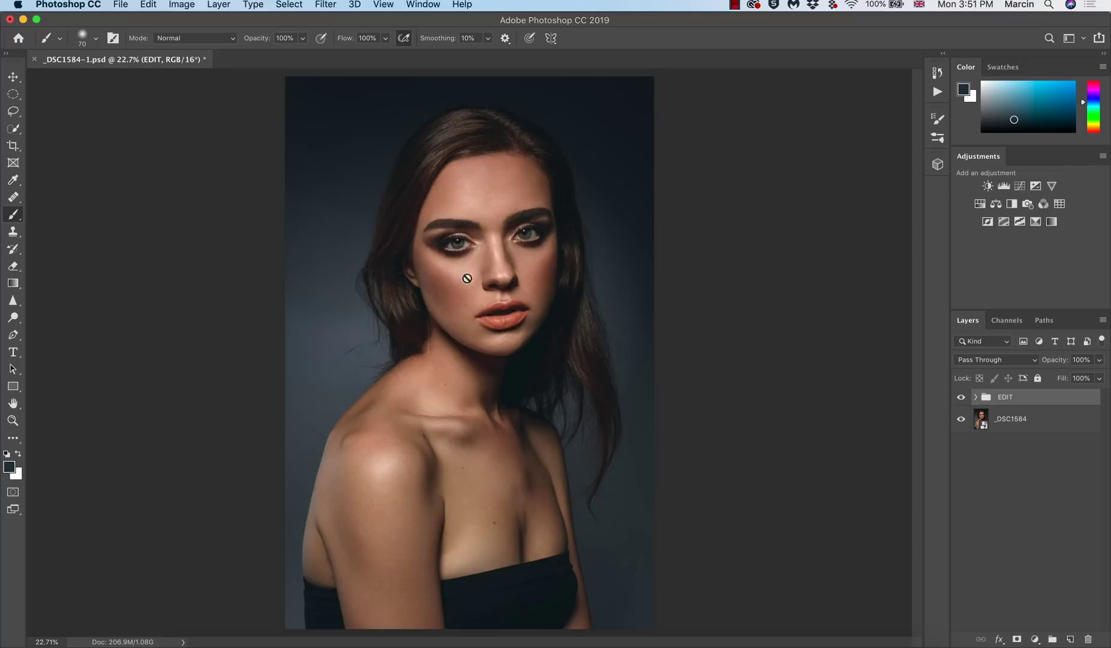
Compare the portrait with the EDIT group hidden and shown.
click(12, 76)
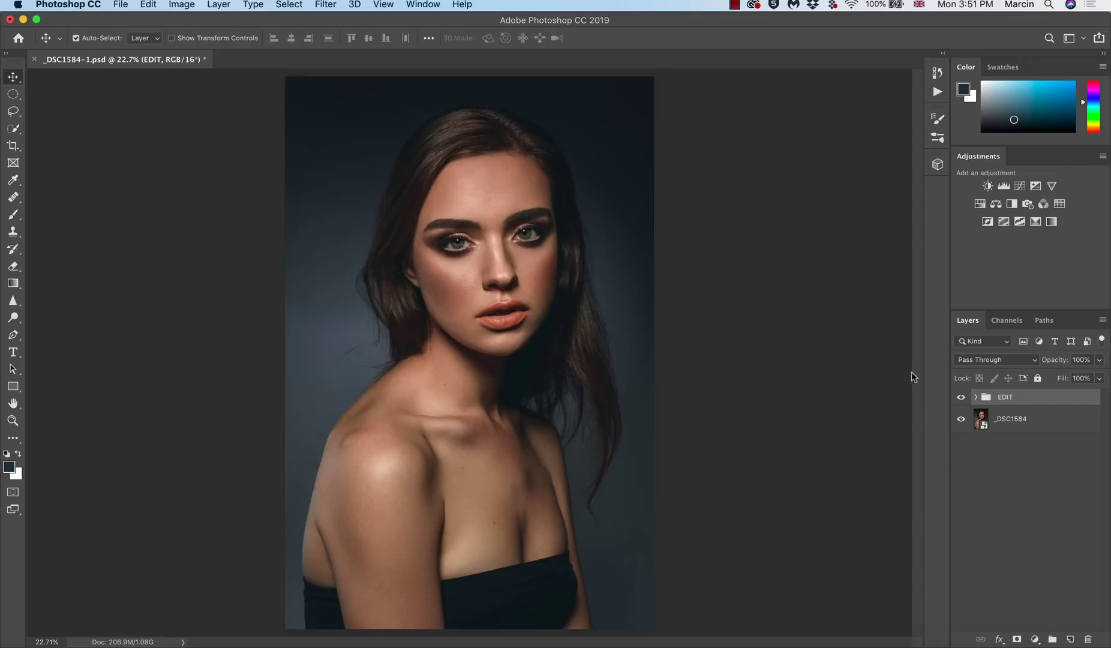
click(960, 397)
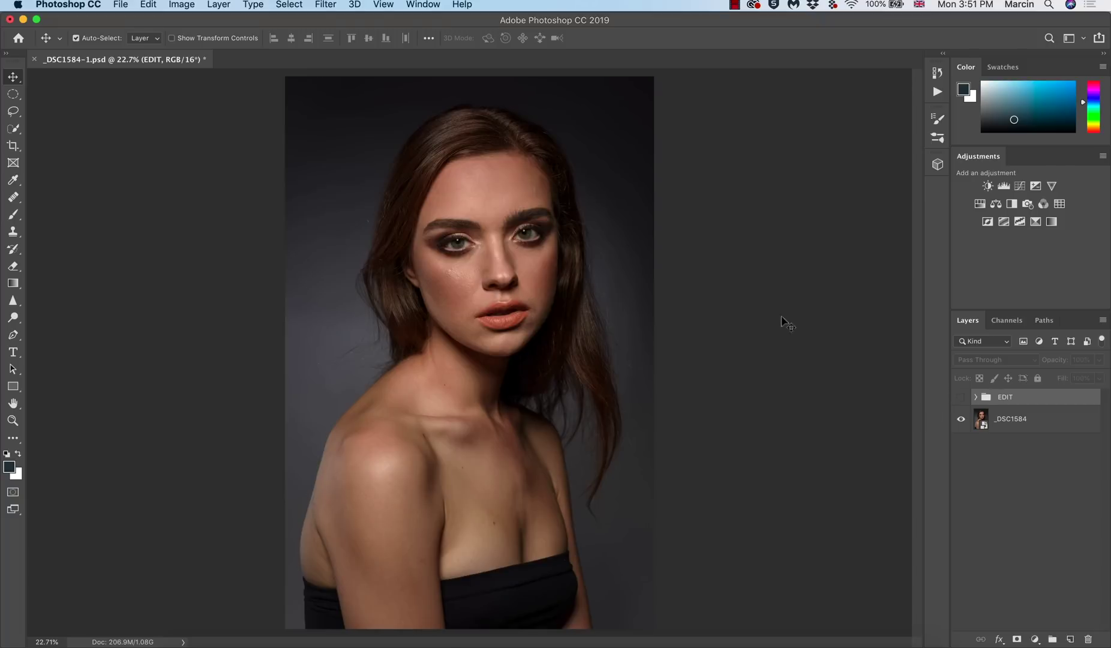
click(960, 399)
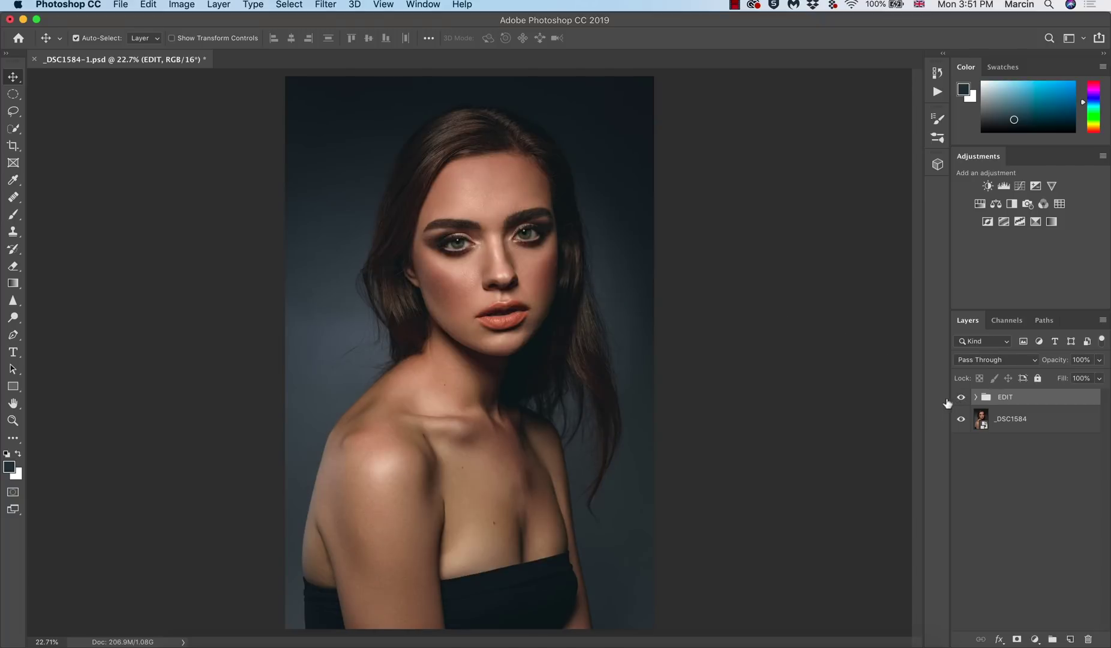
Expand the EDIT group and hide its Final layer and the COLOR, CONTRASTS, DODGE & BURN and CLEAN groups.
key(z)
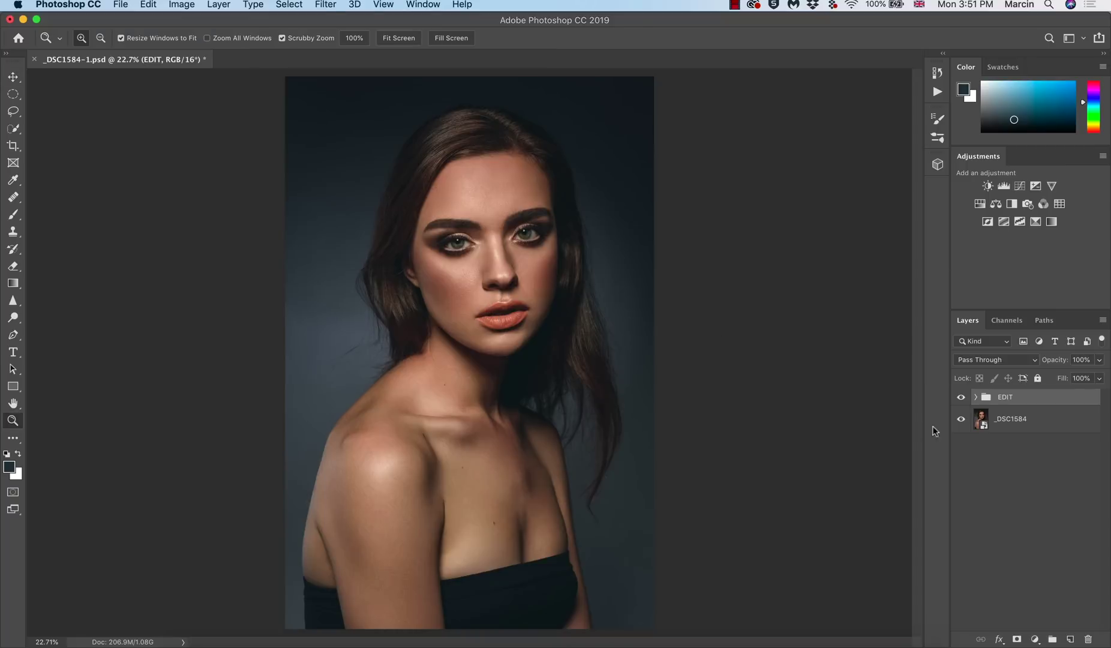
click(975, 398)
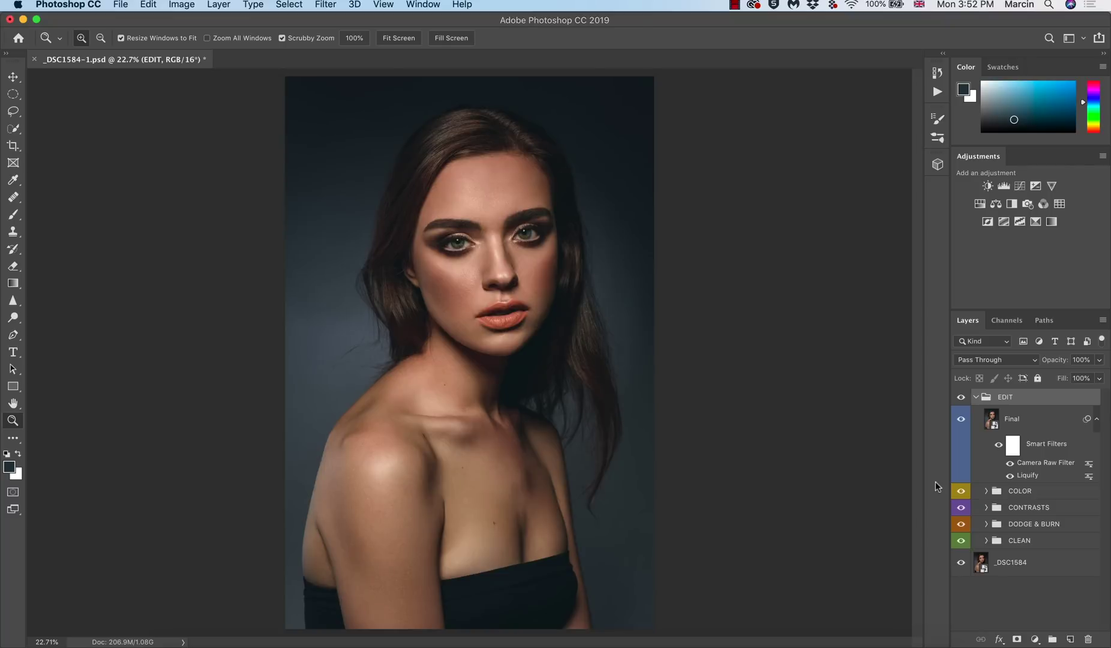
click(961, 419)
drag(963, 490, 967, 564)
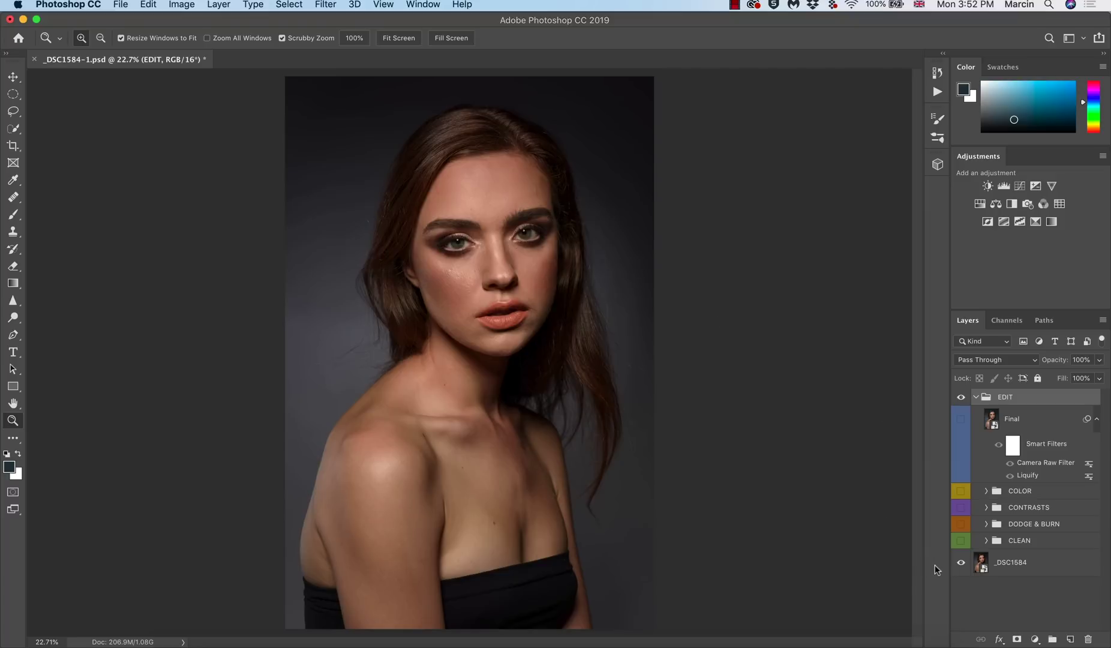
Compare the face with the CLEAN group off and on, leaving the group shown and selected.
click(961, 540)
click(961, 540)
drag(398, 195, 449, 219)
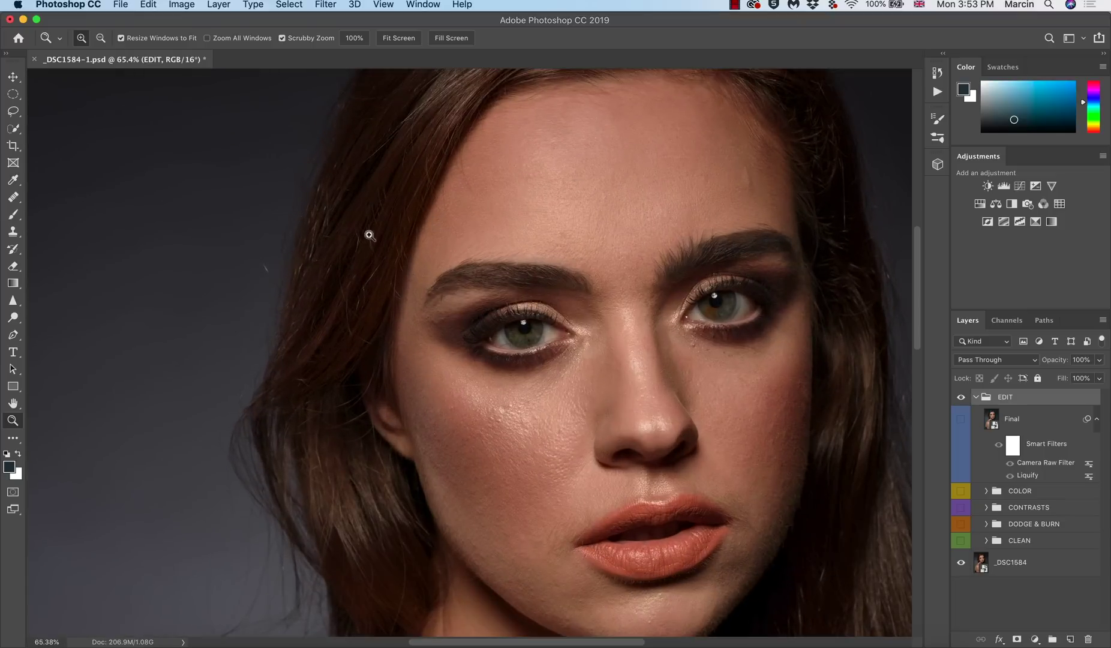
click(961, 541)
double_click(962, 539)
key(Escape)
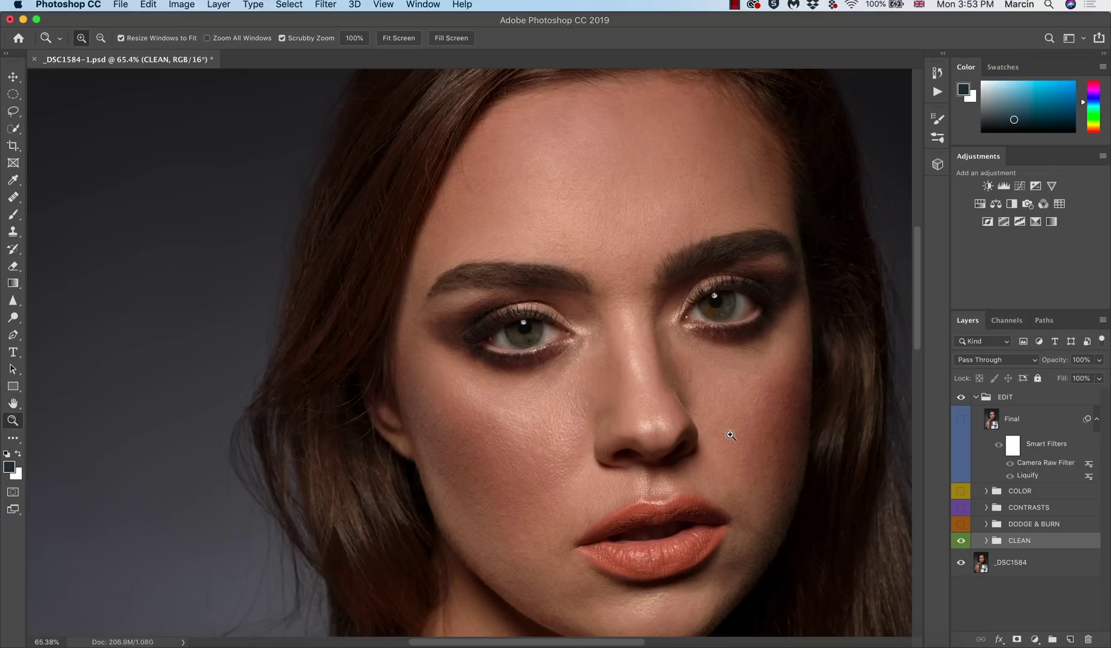
Inspect the cheeks and lips up close with the CLEAN group hidden and shown again.
alt+click(726, 434)
alt+click(723, 437)
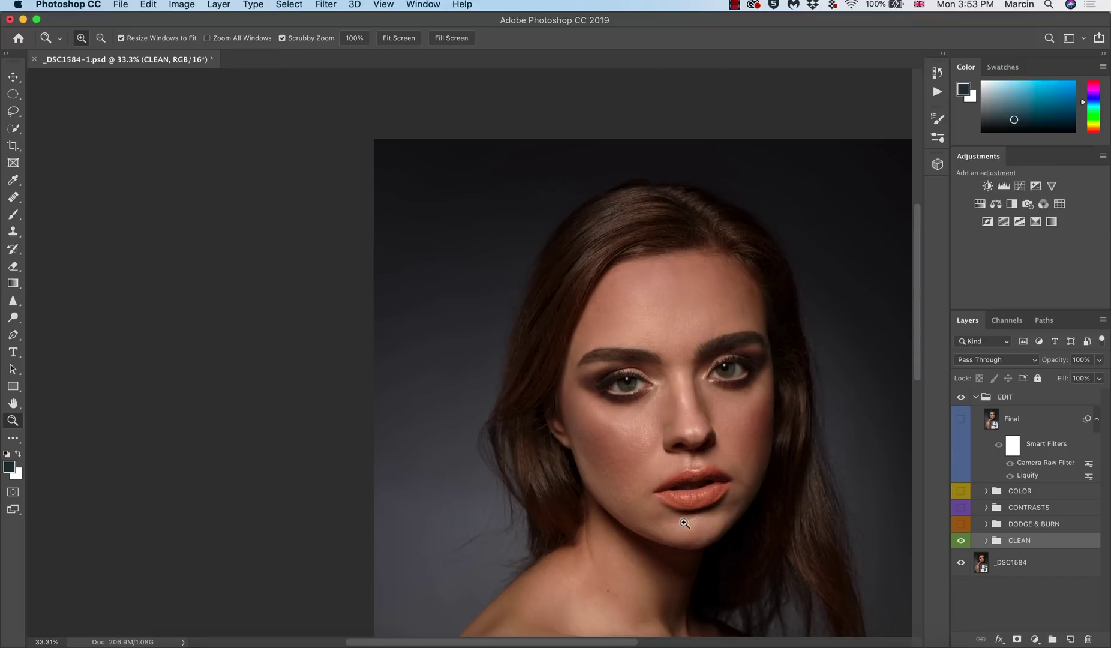
drag(688, 474, 567, 428)
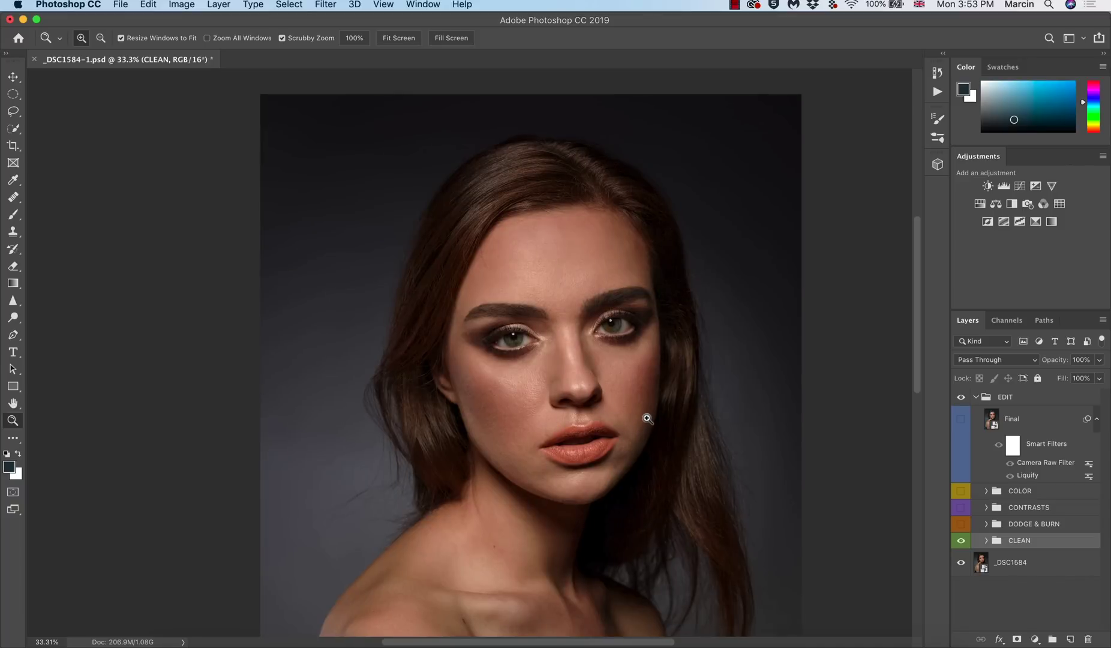
drag(657, 461, 735, 474)
click(961, 543)
click(961, 542)
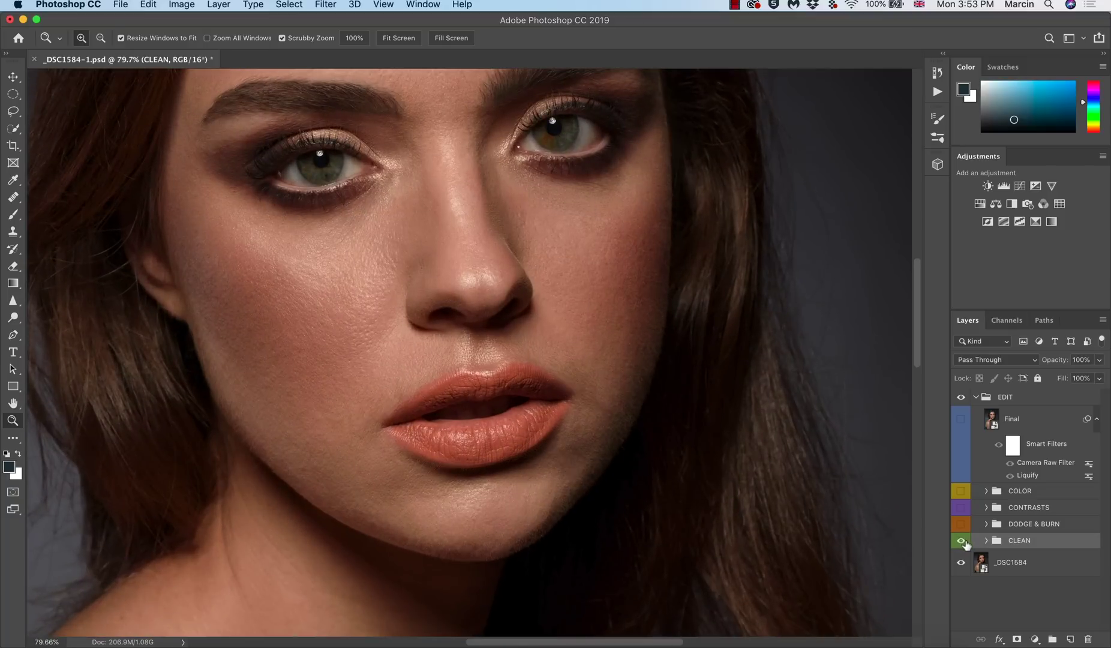
click(961, 541)
click(961, 542)
Show the DODGE & BURN group on the portrait and expand it to list its layers.
key(super+0)
scroll(576, 472, right, 3)
scroll(576, 473, down, 2)
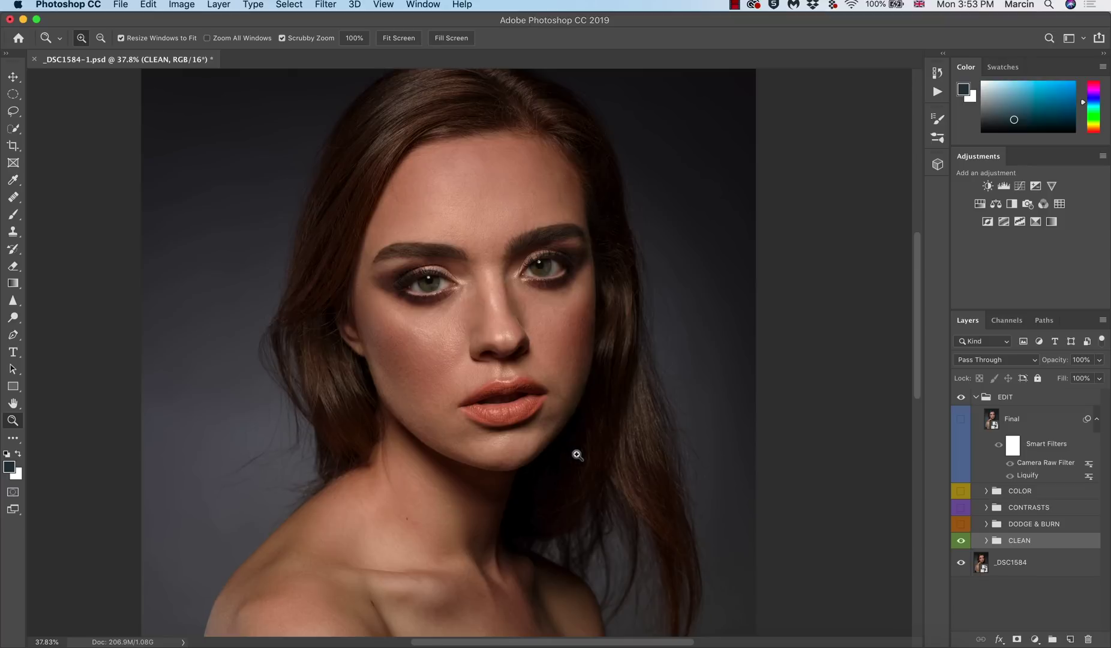
drag(573, 458, 545, 466)
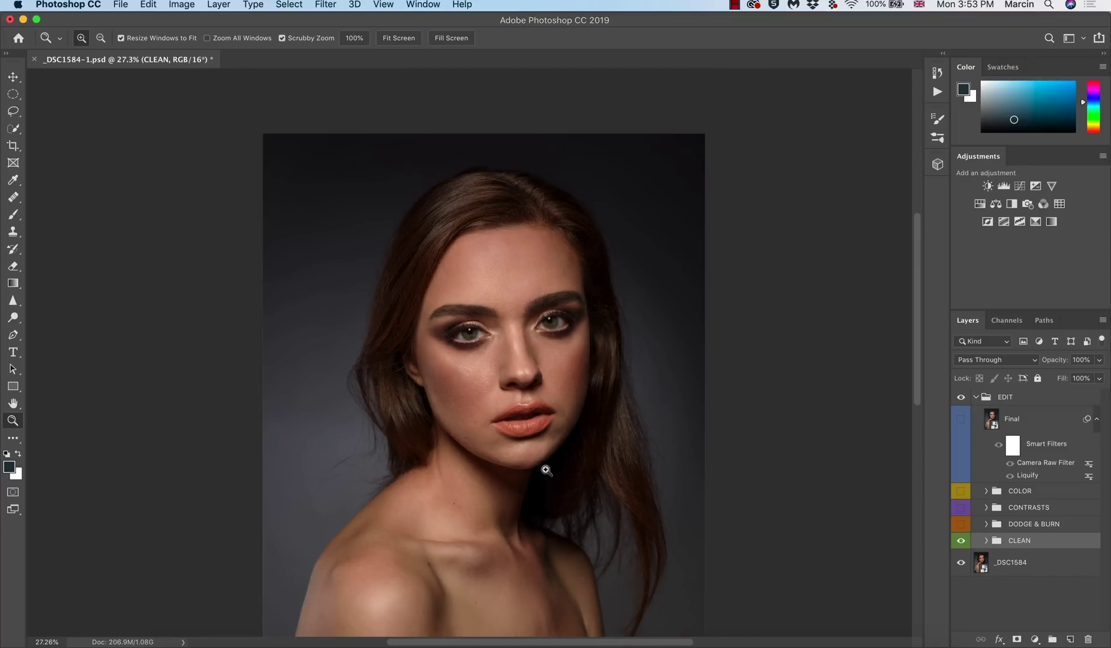
scroll(546, 450, down, 2)
drag(534, 420, 654, 456)
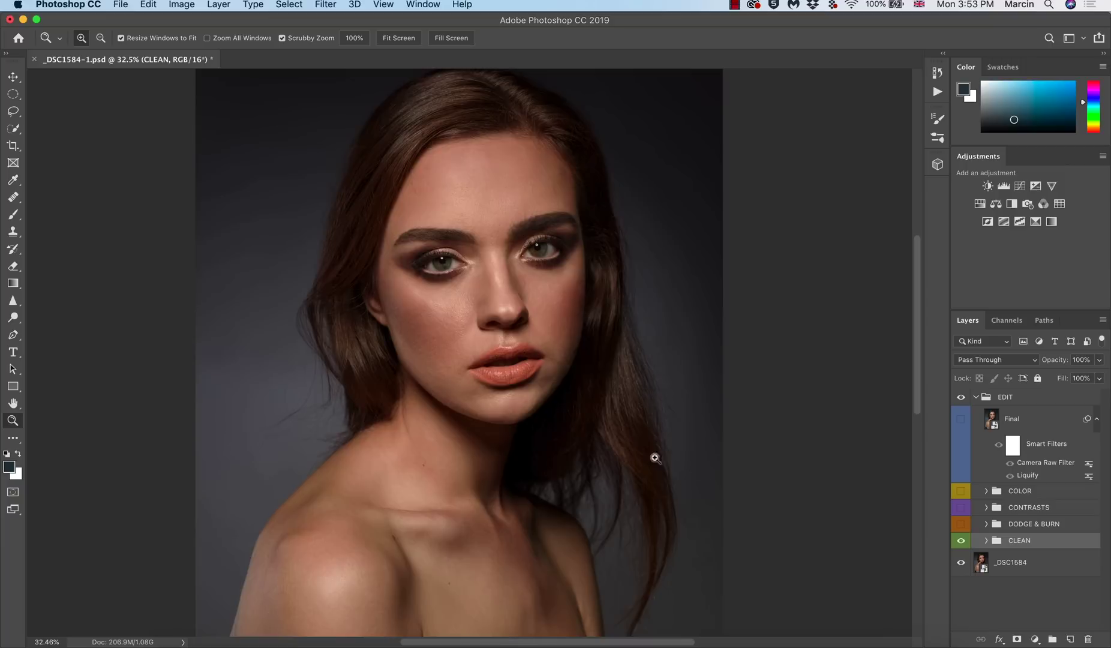
click(960, 524)
click(988, 525)
click(987, 524)
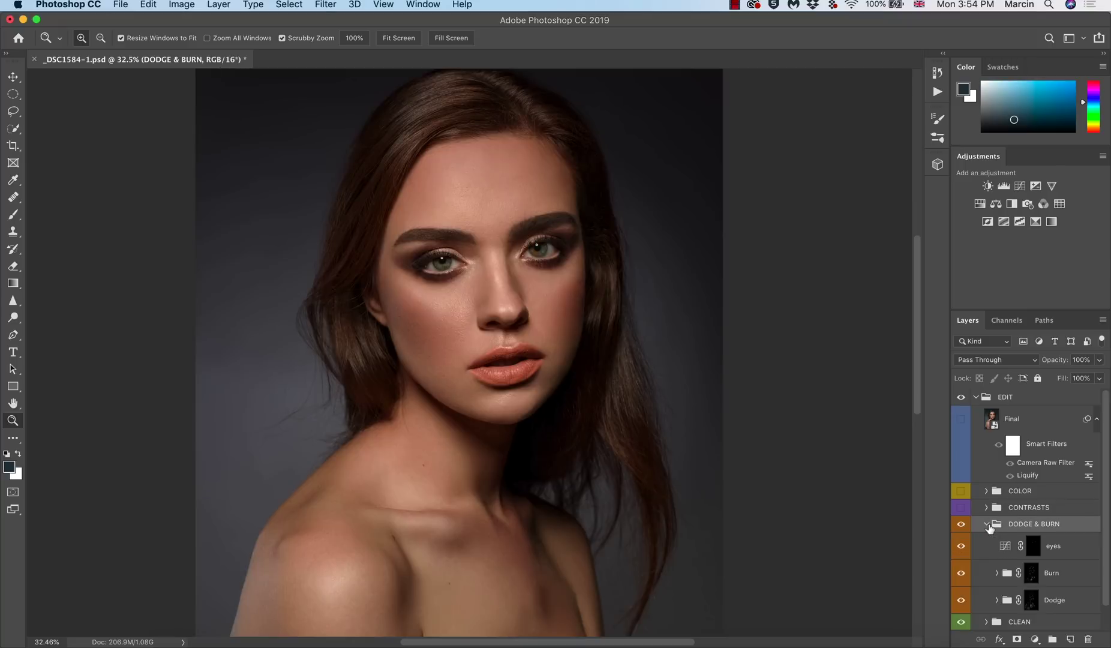
scroll(1107, 549, down, 1)
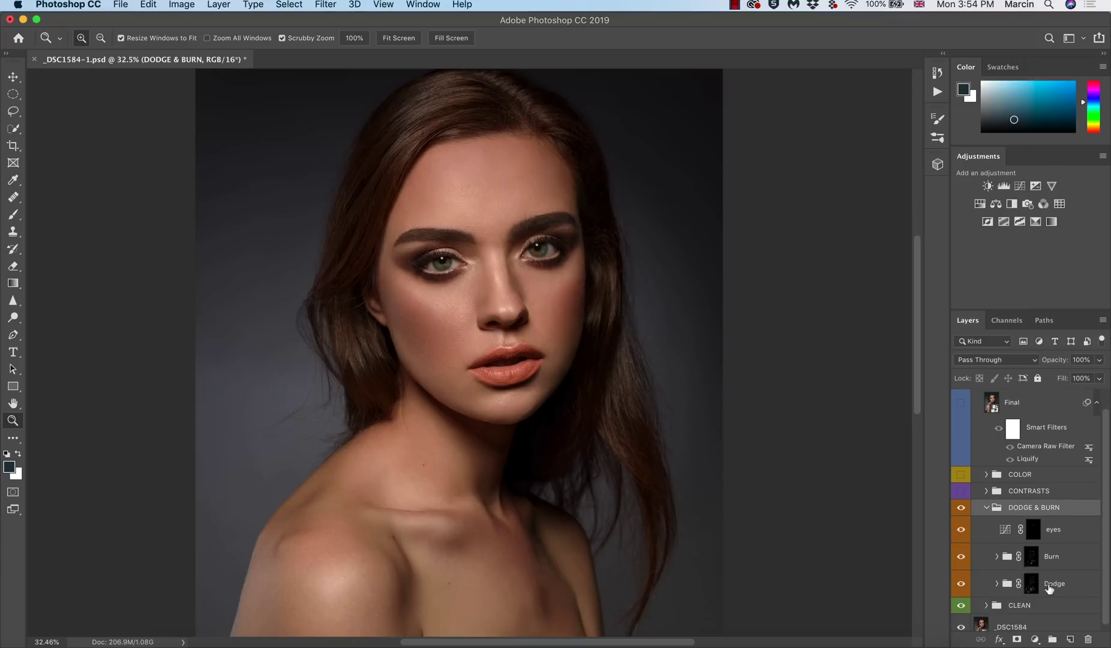
Examine the layer masks of the Dodge and Burn groups on the canvas, and return to the normal image view.
alt+click(1033, 585)
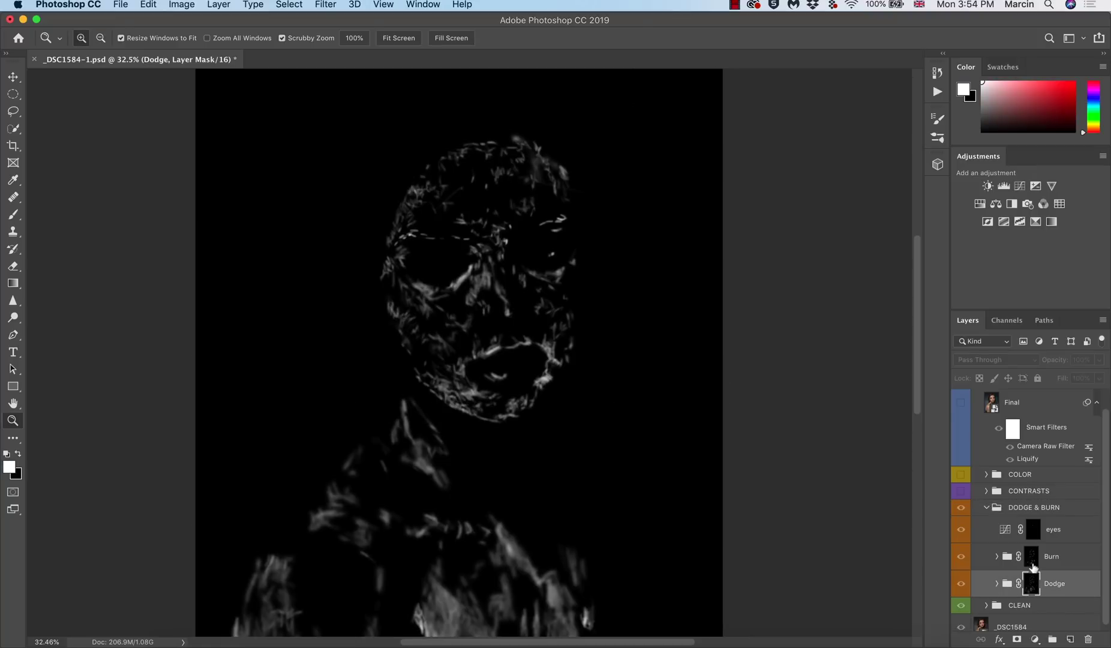
alt+click(1032, 564)
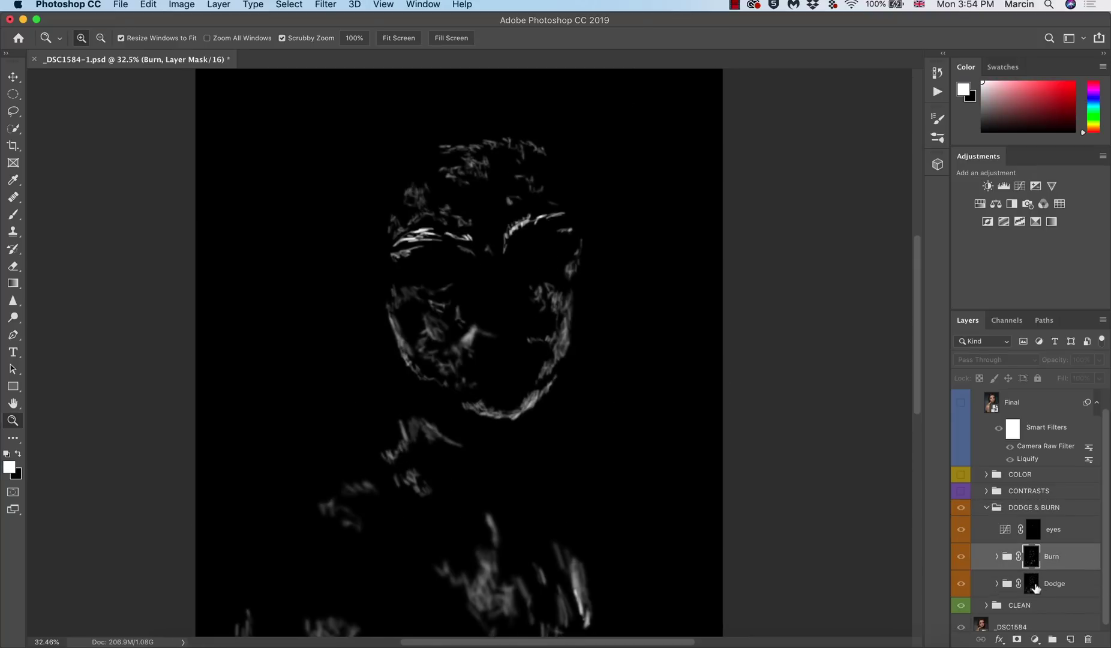
alt+click(1037, 587)
alt+click(1038, 592)
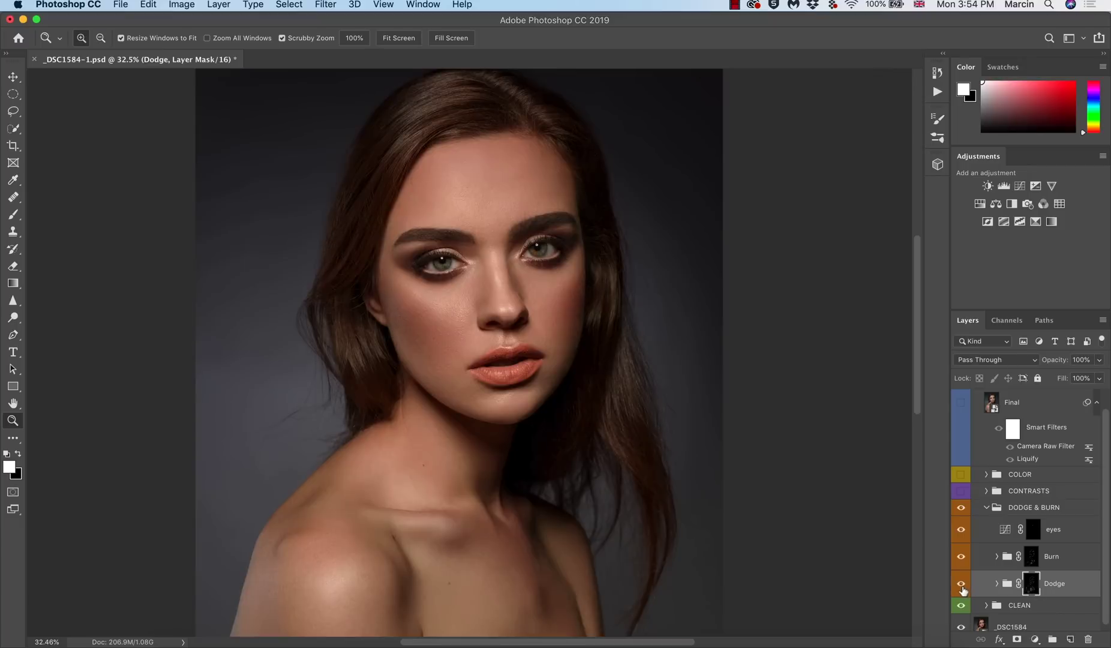
Compare the portrait with the Dodge group and the Burn group each off and on, and collapse DODGE & BURN.
click(962, 584)
click(962, 584)
click(1032, 561)
click(962, 561)
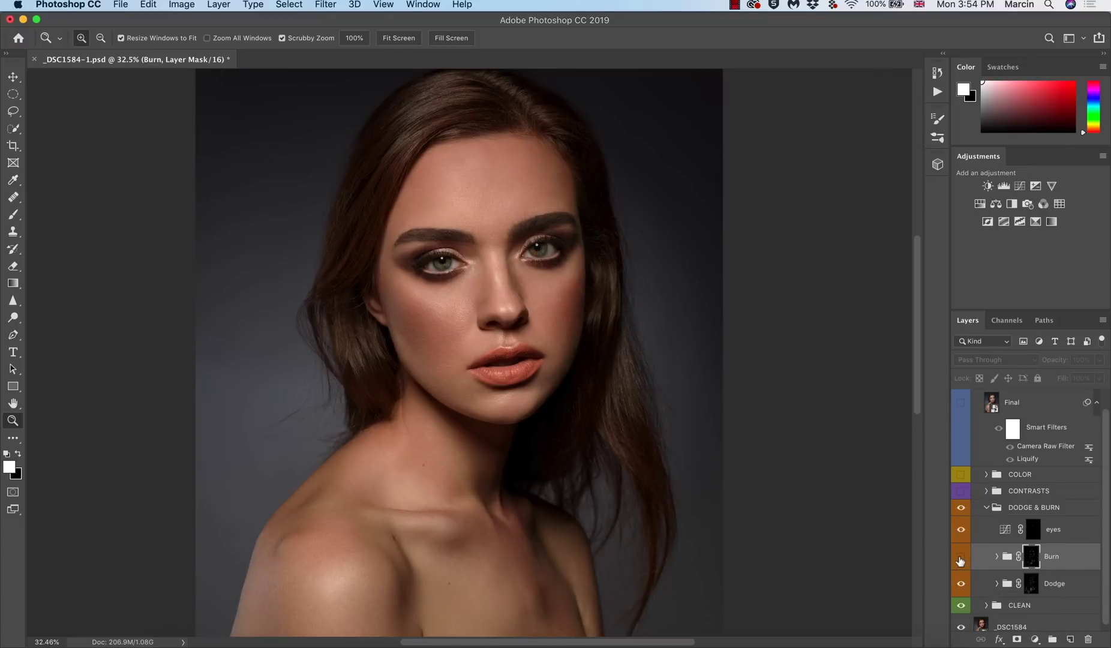
click(962, 561)
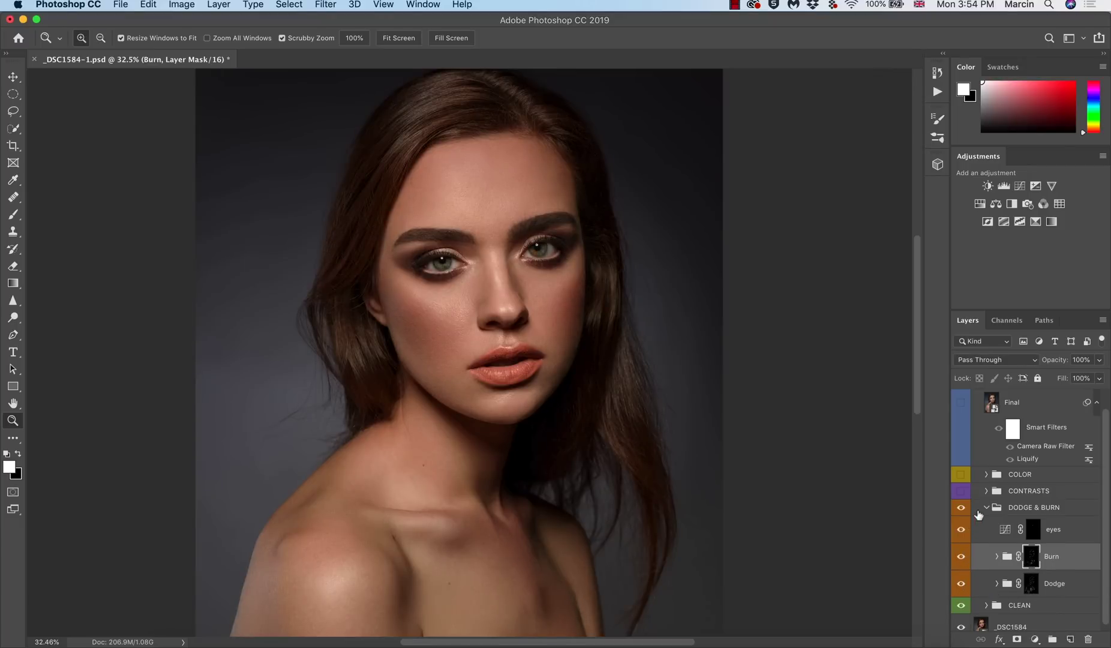
click(987, 508)
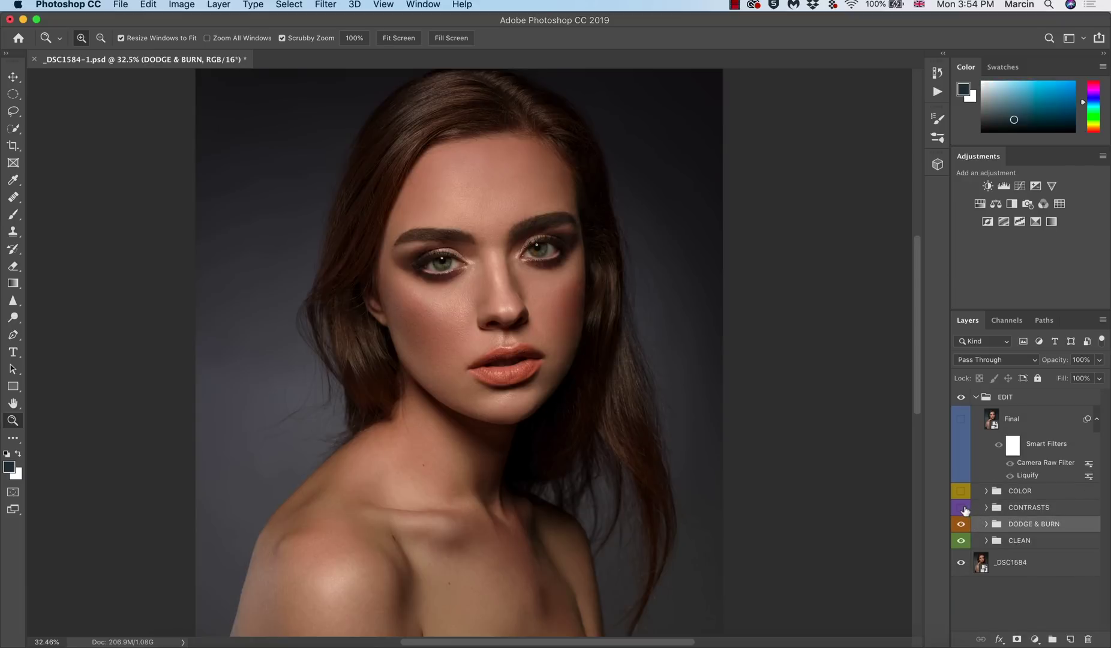
Show the CONTRASTS group and expand it to examine its adjustment layers.
click(962, 508)
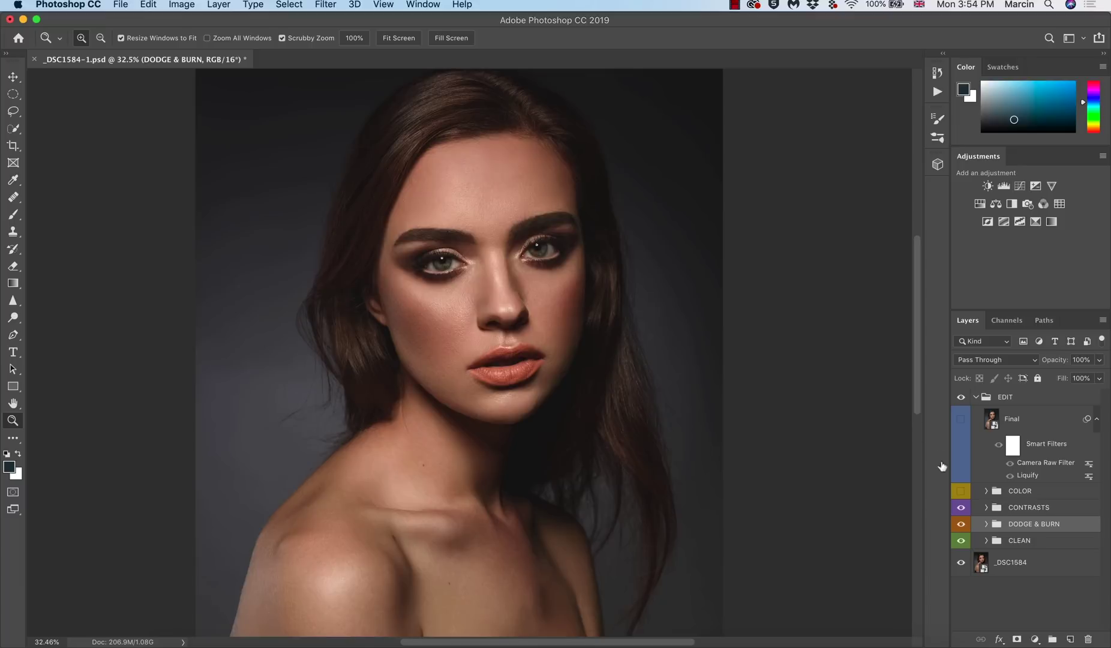
click(987, 508)
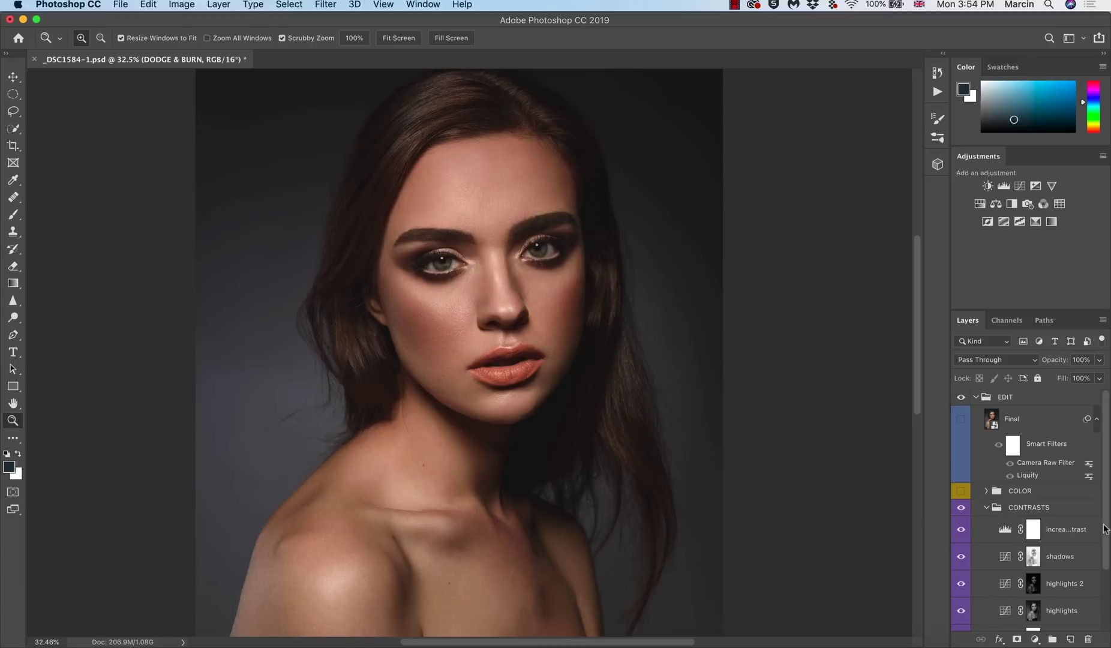
drag(1108, 532, 1108, 563)
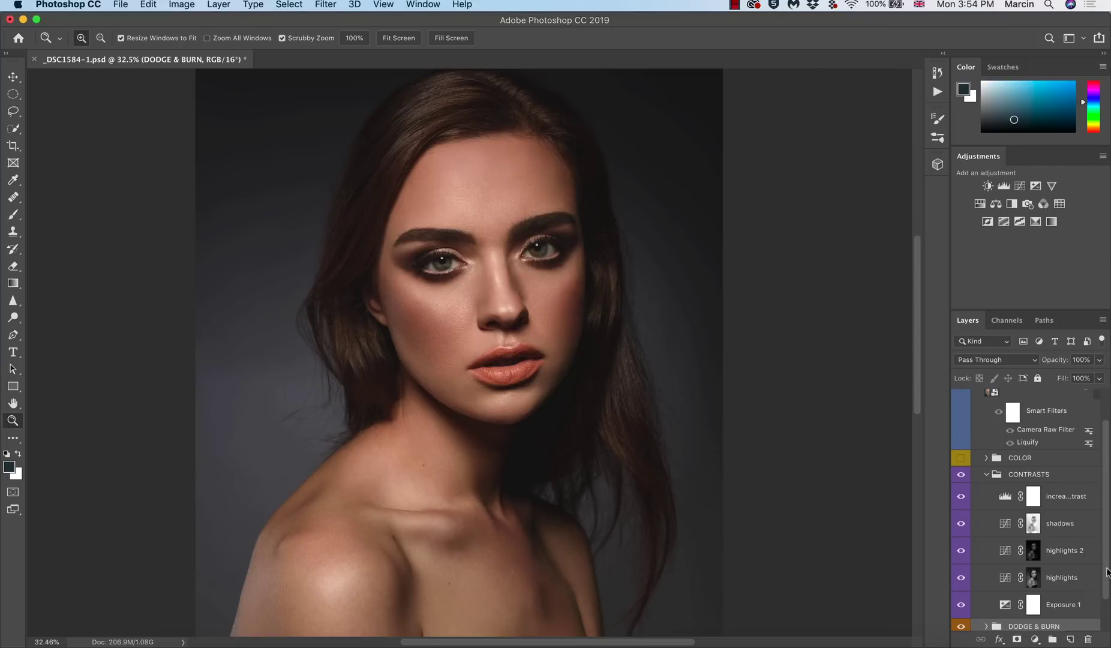
scroll(1104, 576, down, 1)
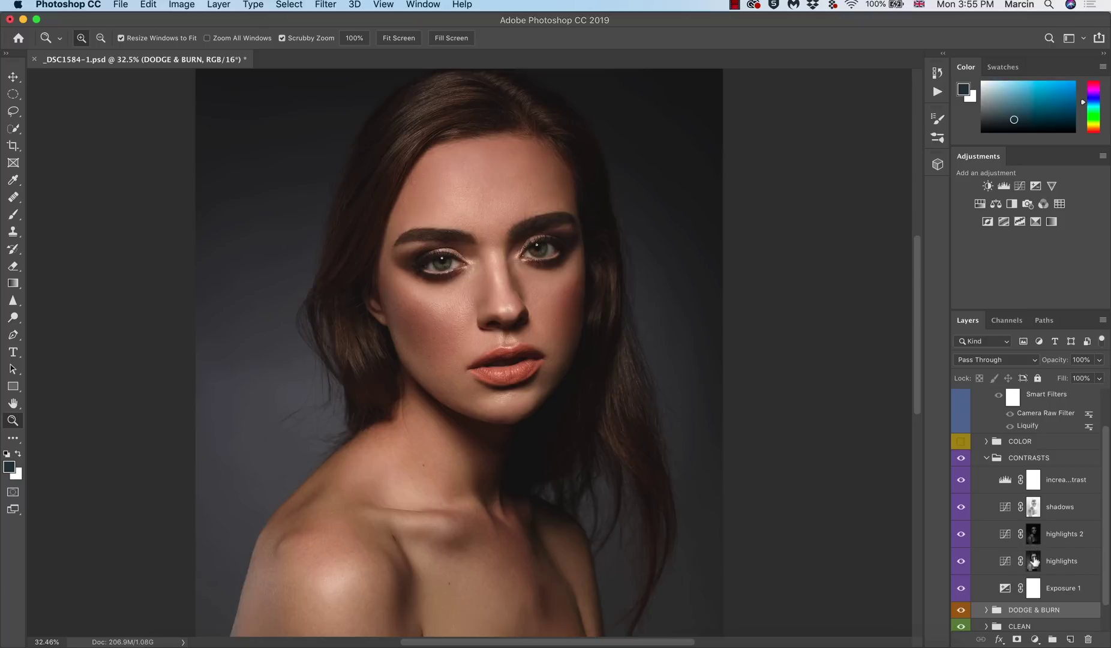
Collapse the CONTRASTS group and compare the portrait with it hidden and shown.
click(996, 459)
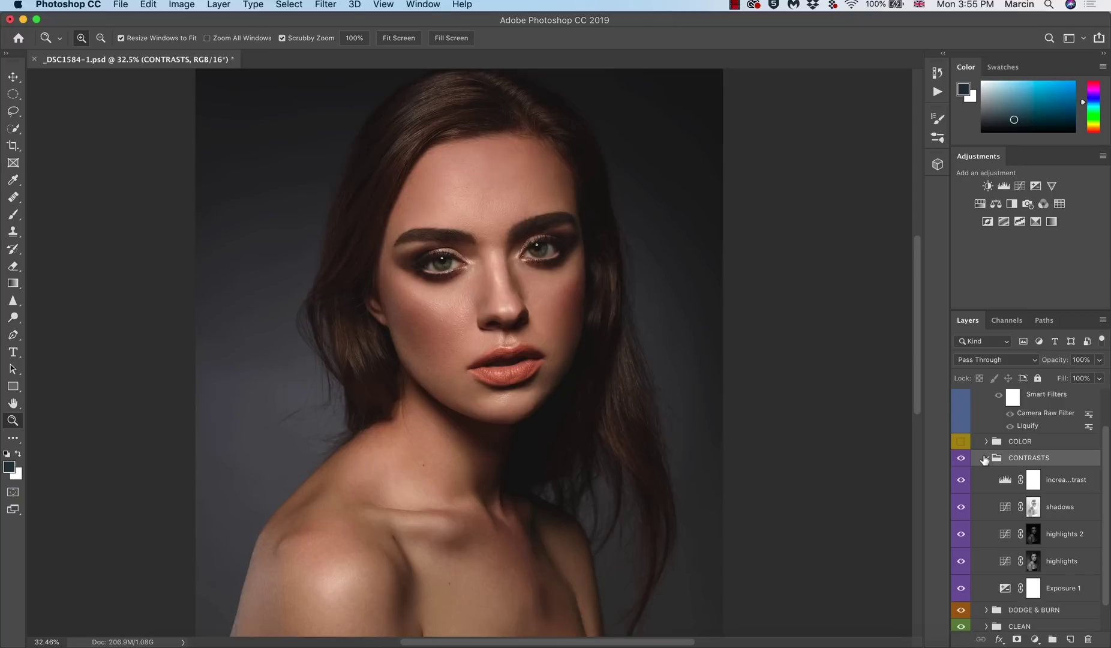
click(987, 458)
click(962, 508)
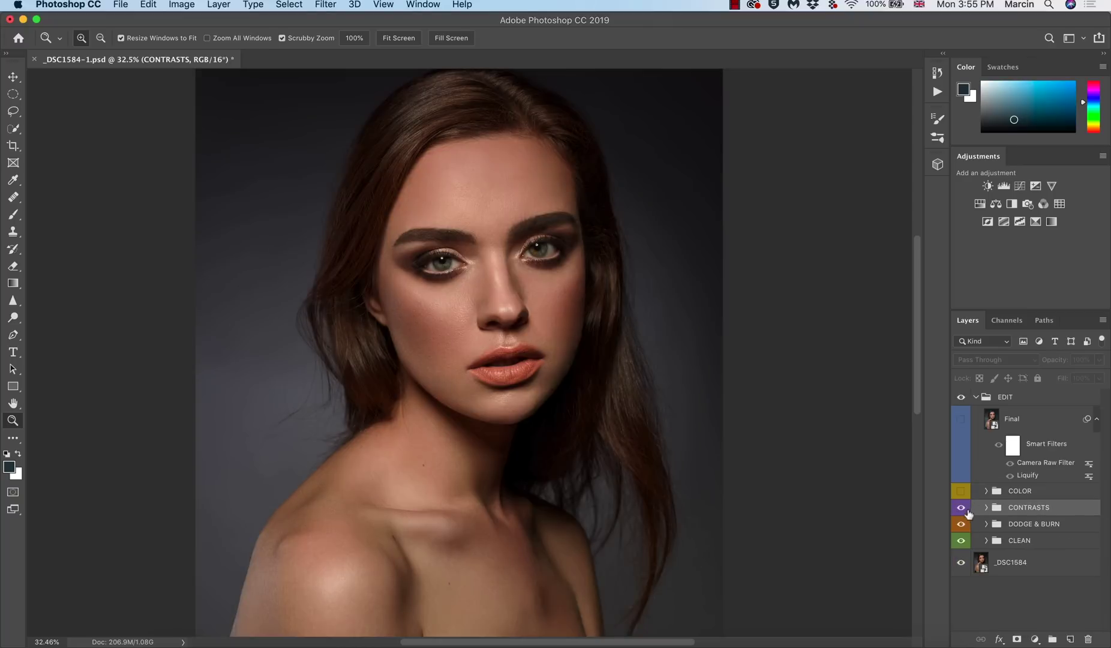
click(961, 508)
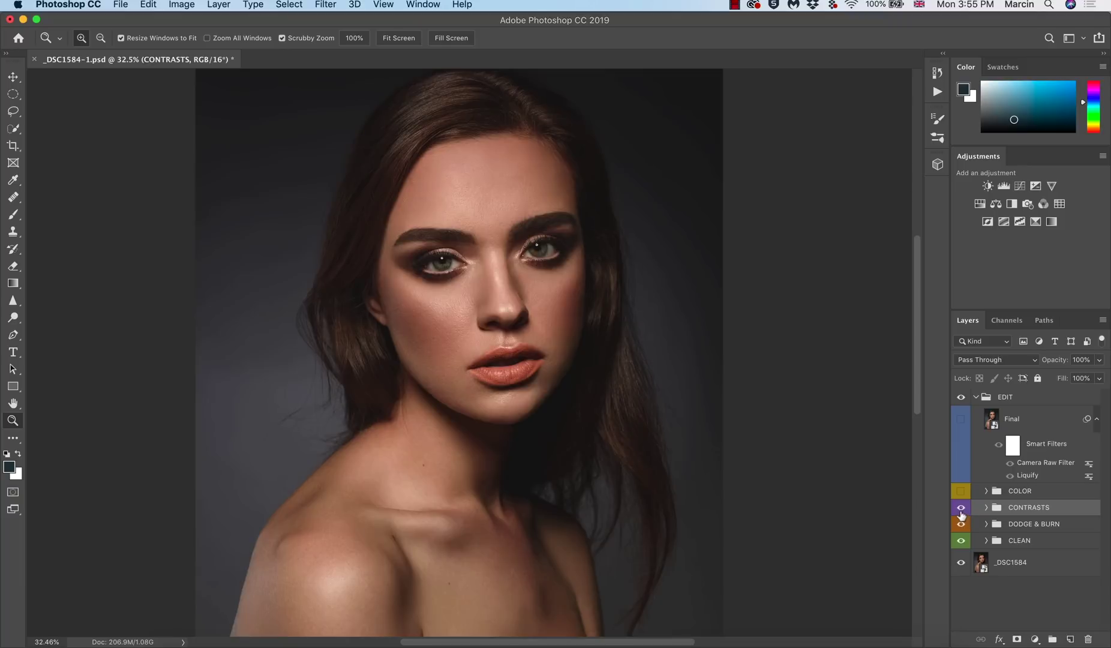
Show the COLOR group and select the CLEAN, DODGE & BURN, CONTRASTS and COLOR groups in turn.
click(962, 491)
click(1021, 540)
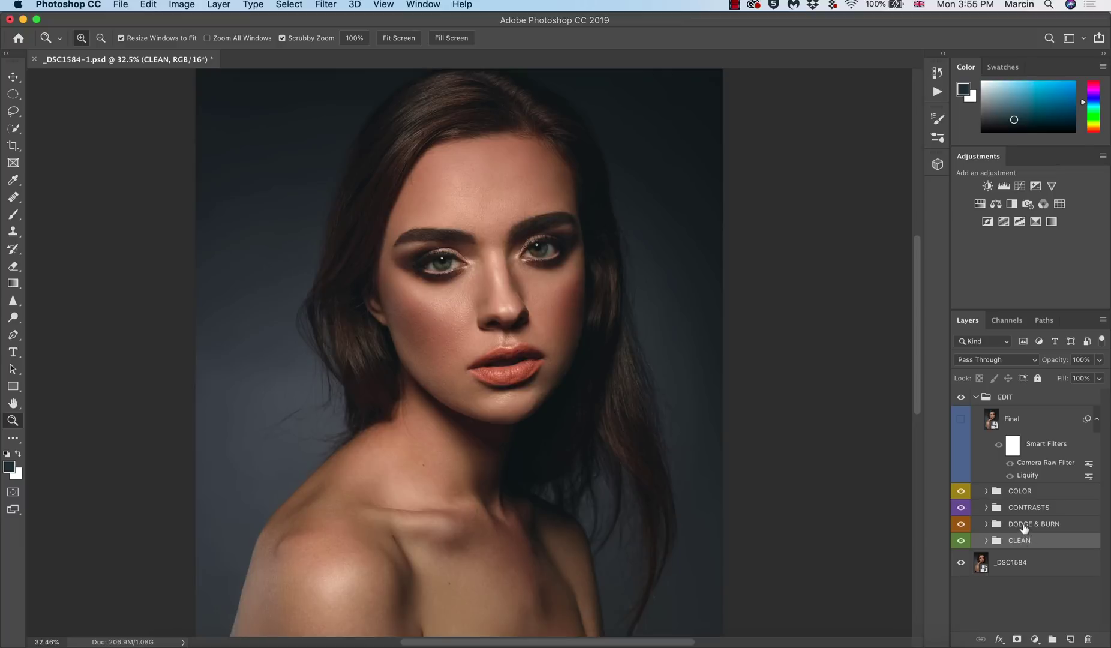
click(1024, 526)
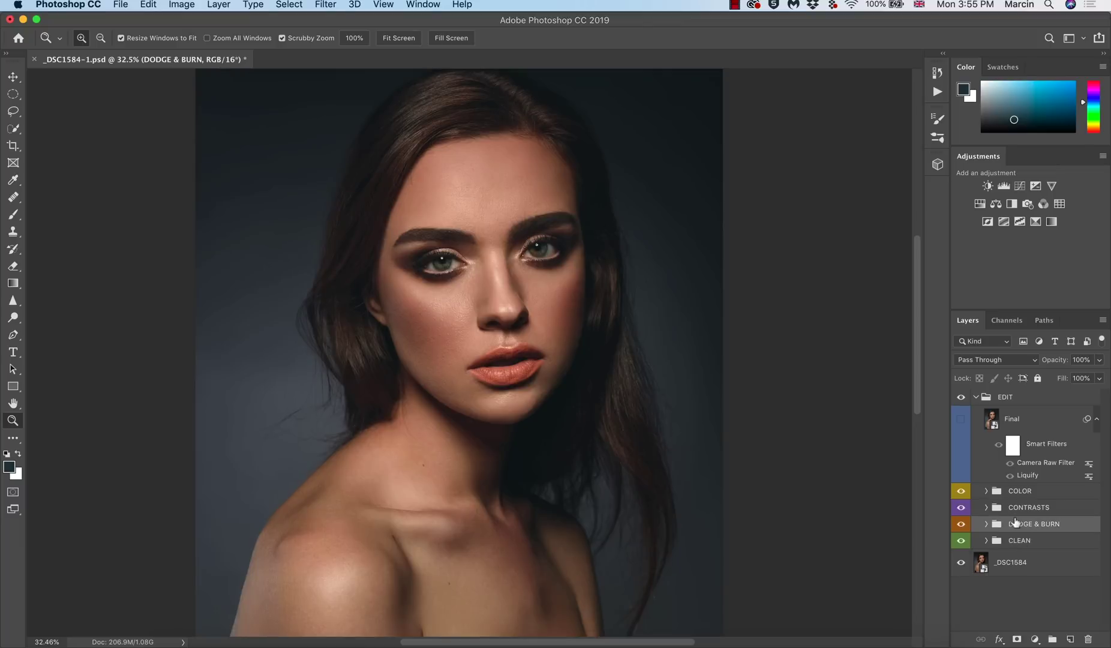
click(1015, 512)
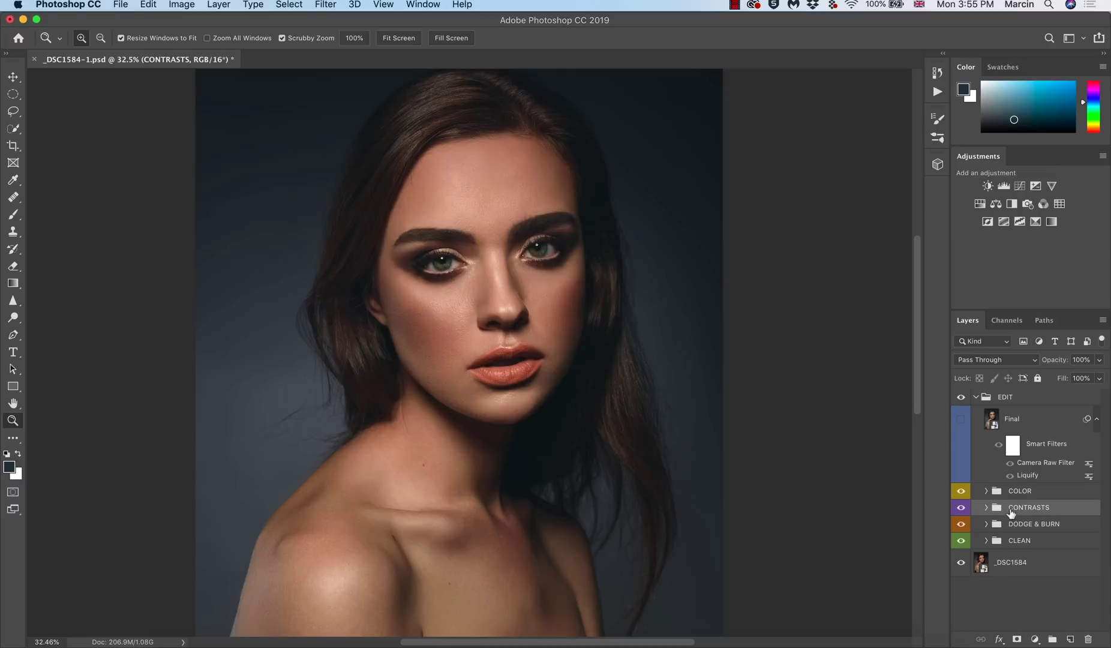
key(alt+bracketright)
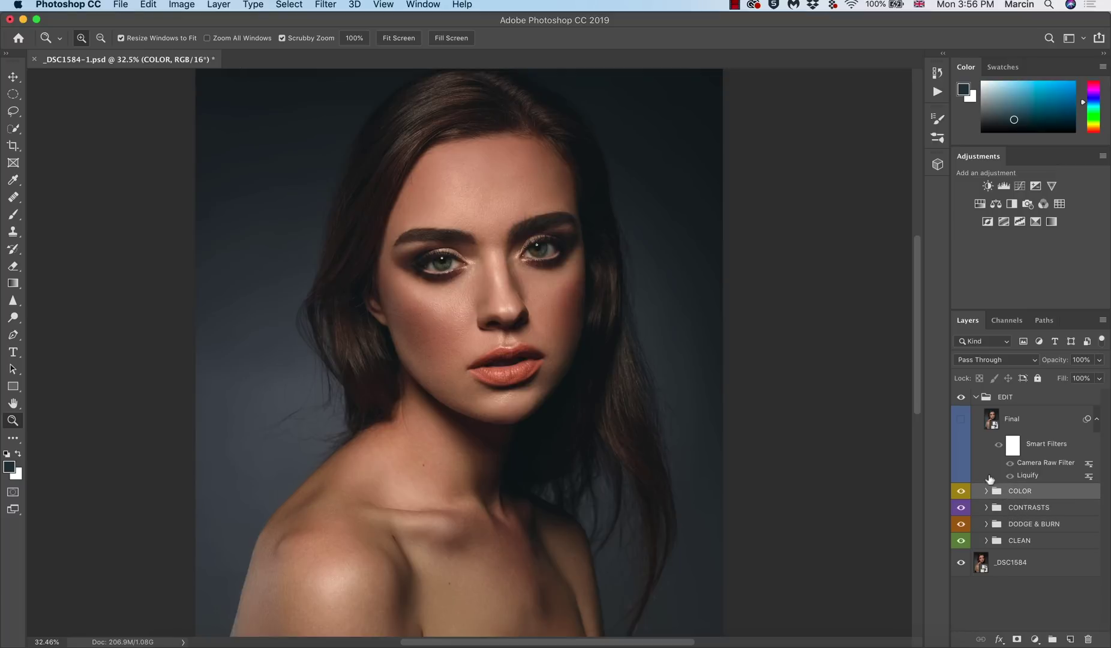
Show the Final layer with its smart filters and compare the portrait with it off and on.
click(961, 419)
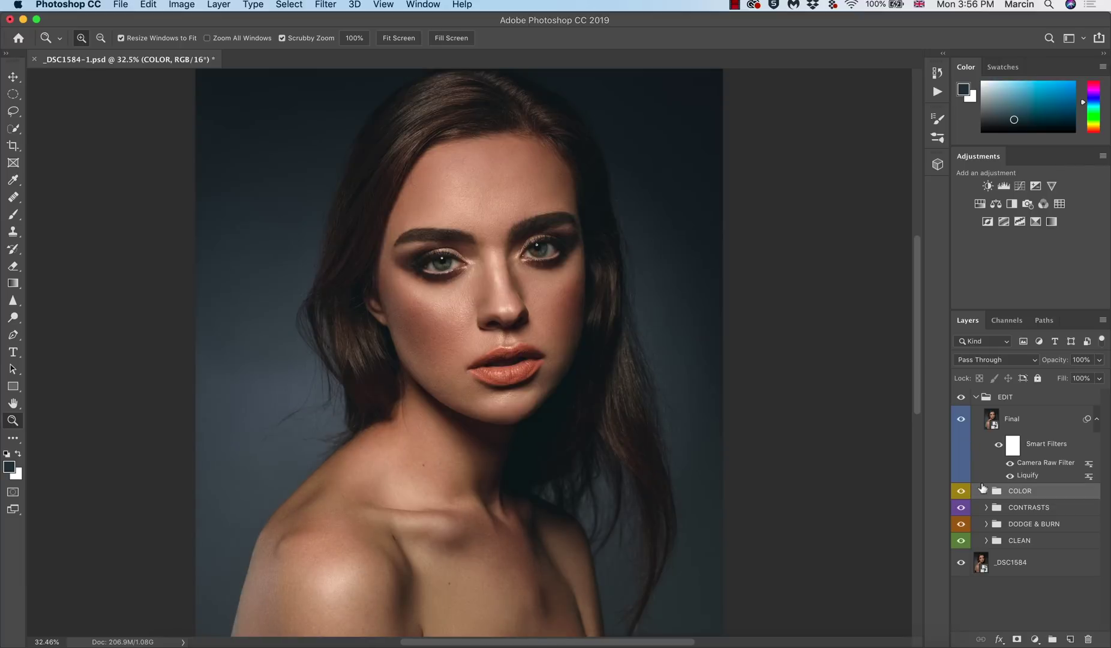
click(962, 421)
click(962, 423)
click(962, 423)
click(961, 424)
click(961, 419)
click(961, 420)
drag(626, 396, 575, 402)
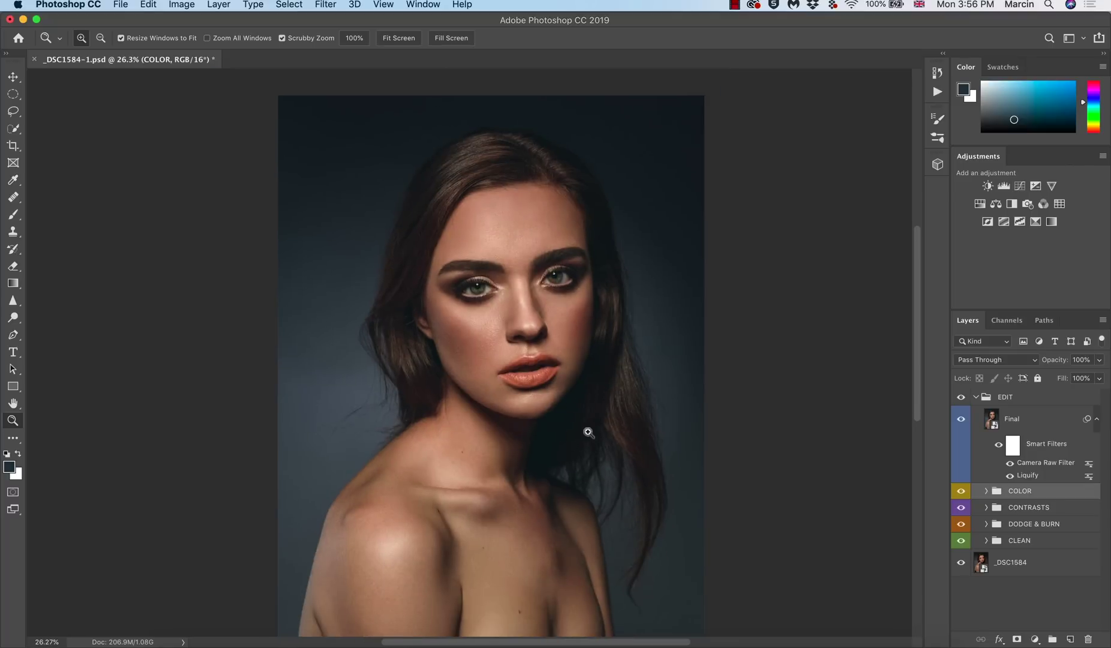
scroll(917, 363, down, 3)
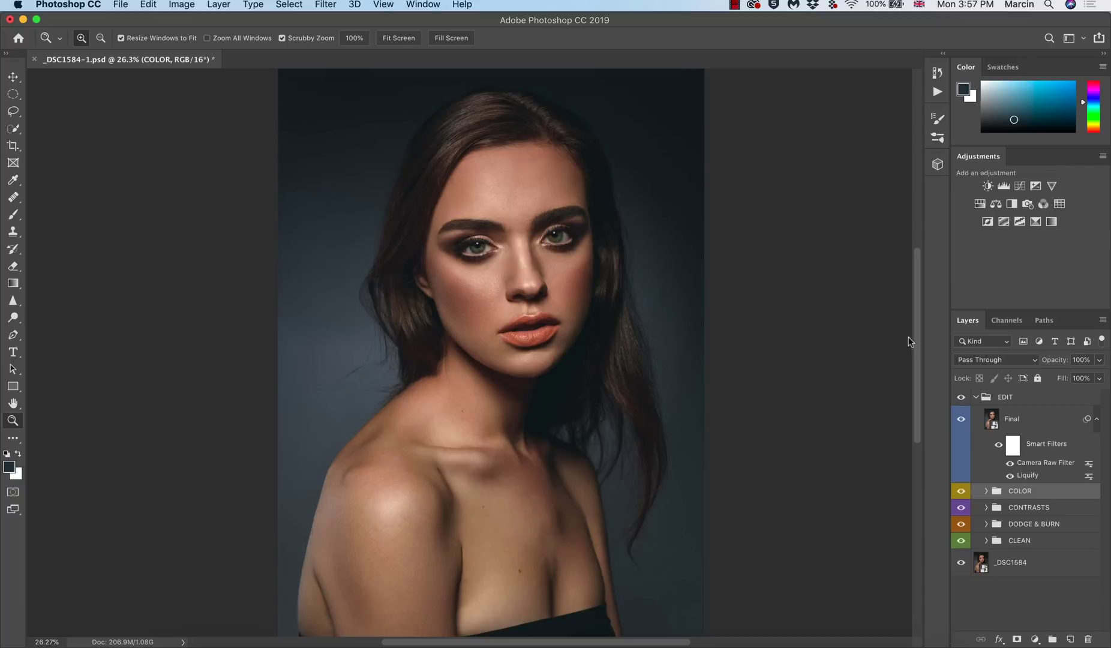
Collapse the EDIT group and compare the original photo with the finished retouch, leaving the group shown.
click(975, 397)
click(962, 397)
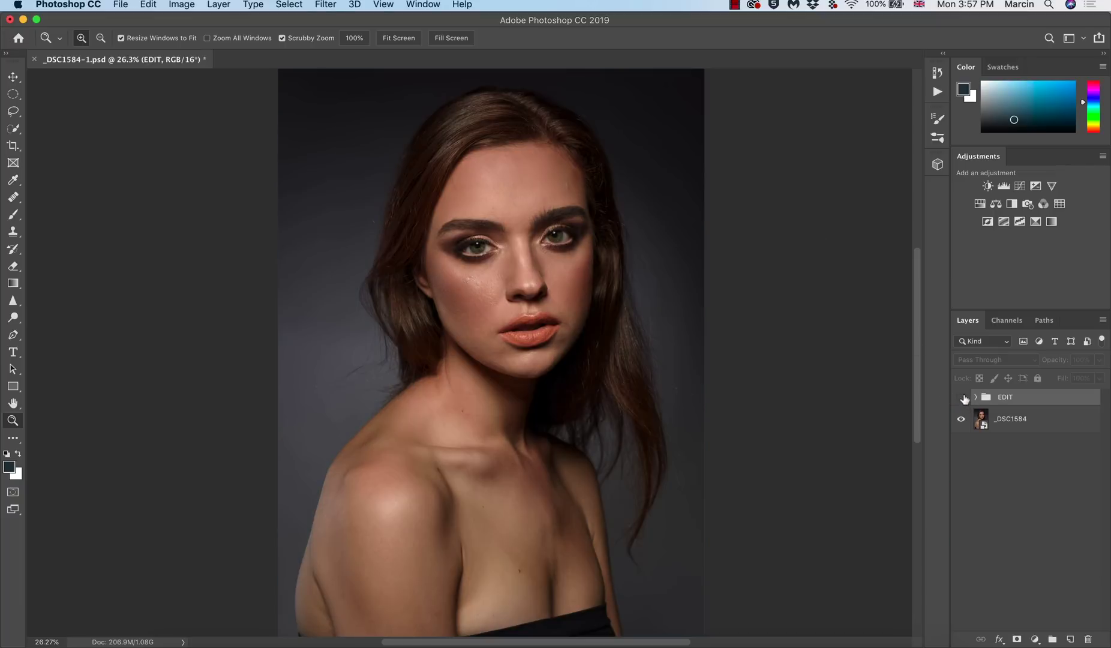
click(962, 397)
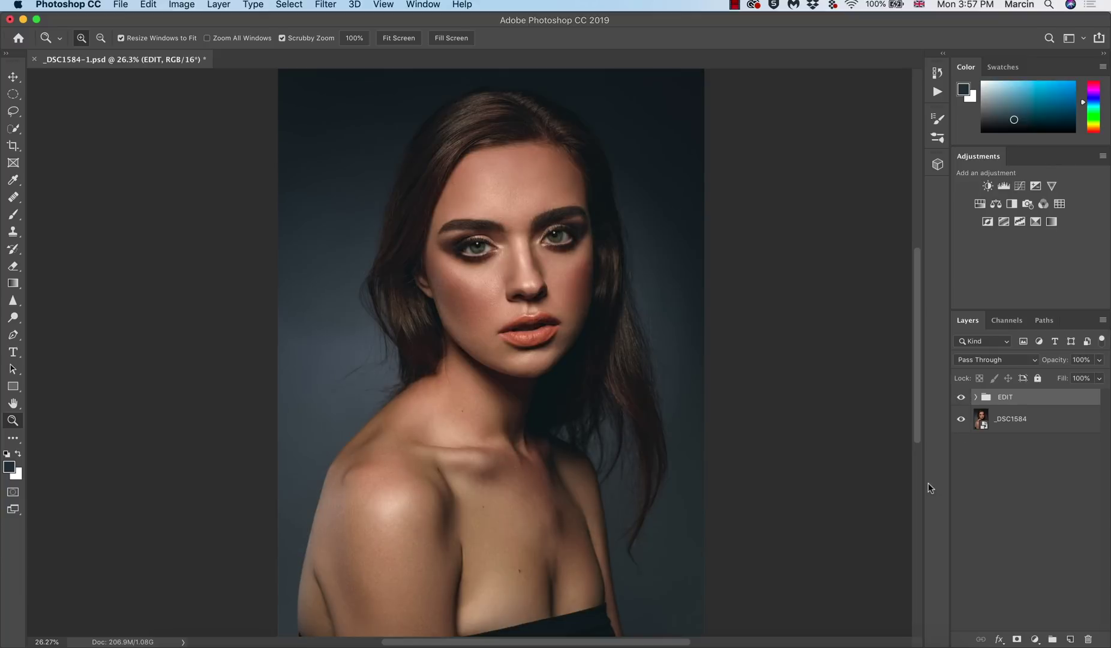